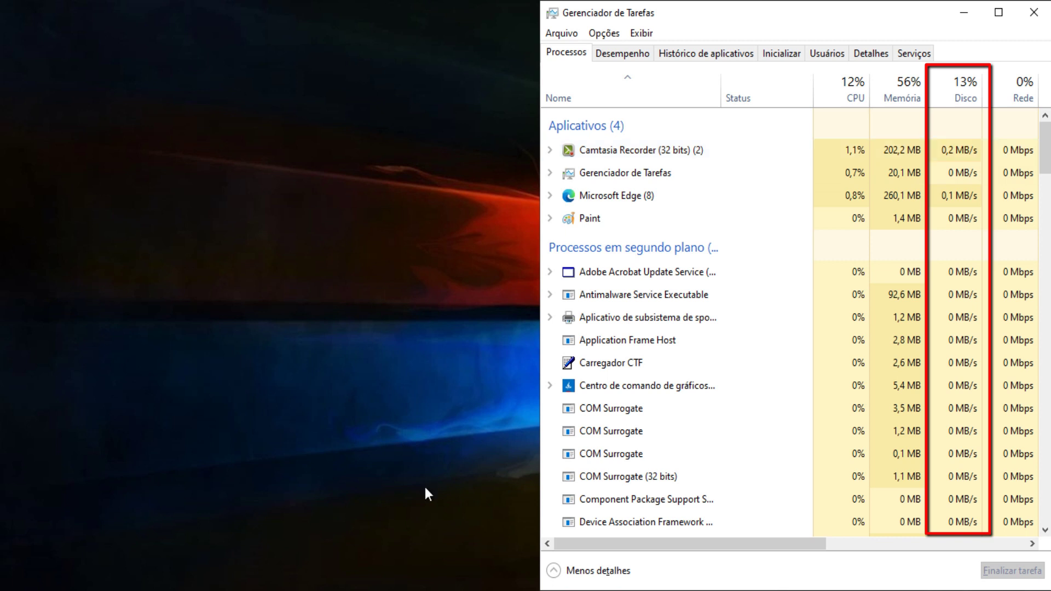
Step: Open a File Explorer window and fit it into the free half of the screen beside Task Manager
key("super+e")
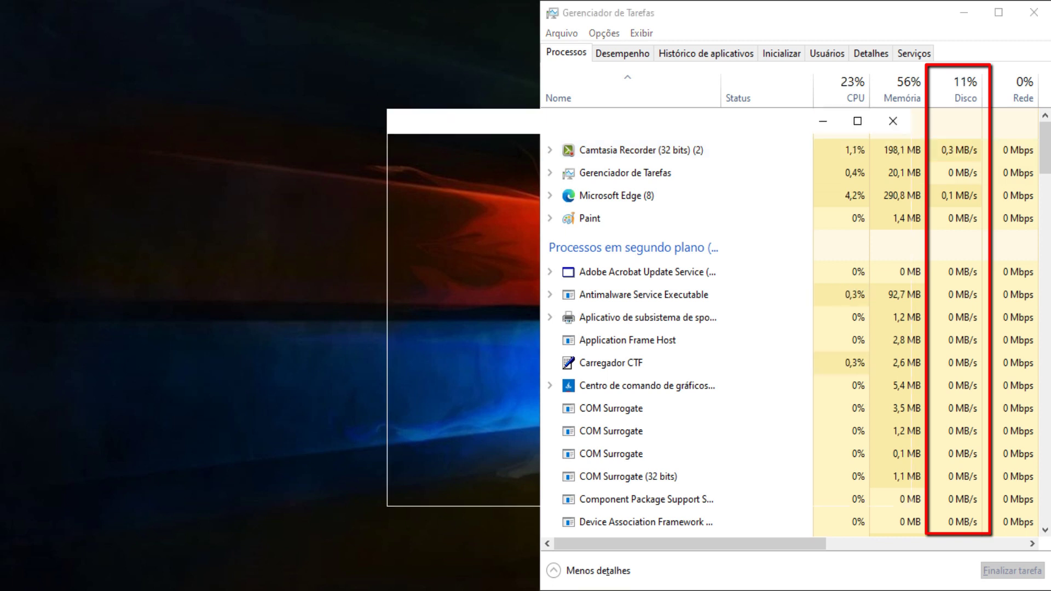
left_click_drag(700, 117, 359, 3)
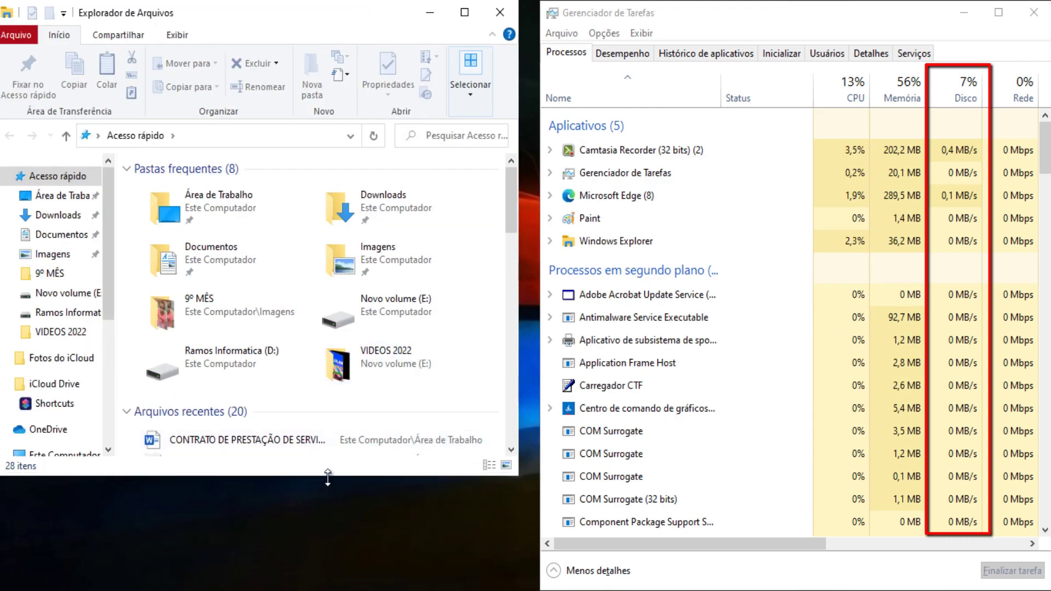
left_click_drag(329, 477, 344, 584)
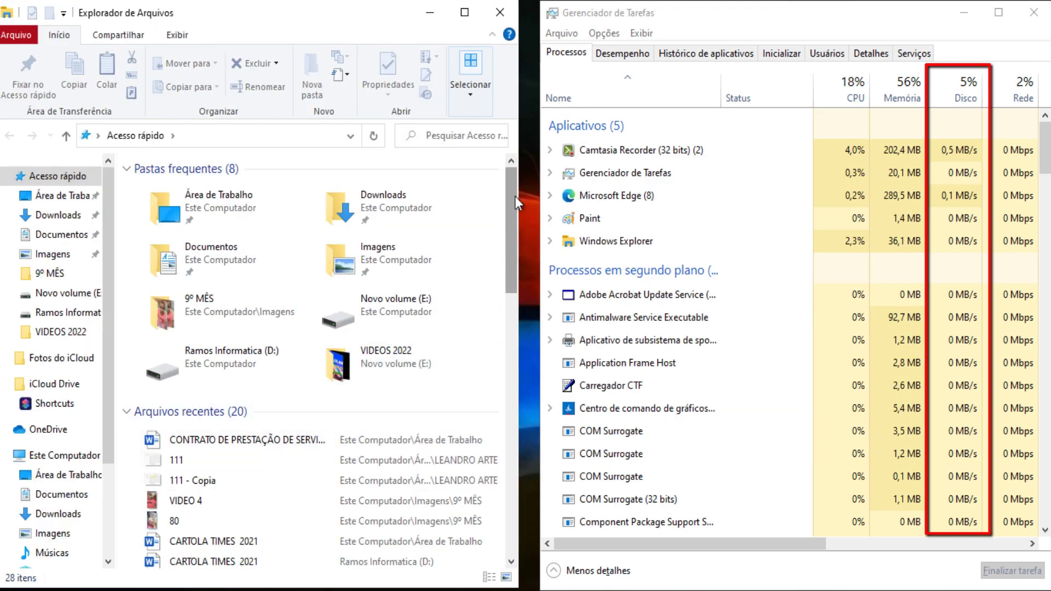
left_click_drag(519, 156, 539, 156)
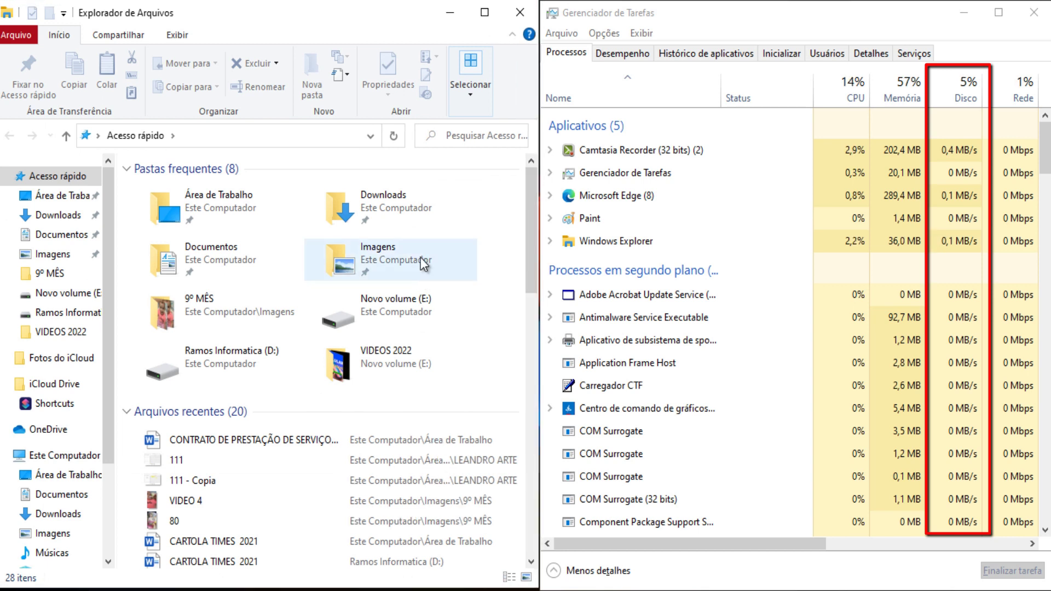
scroll(530, 204, "down", 1)
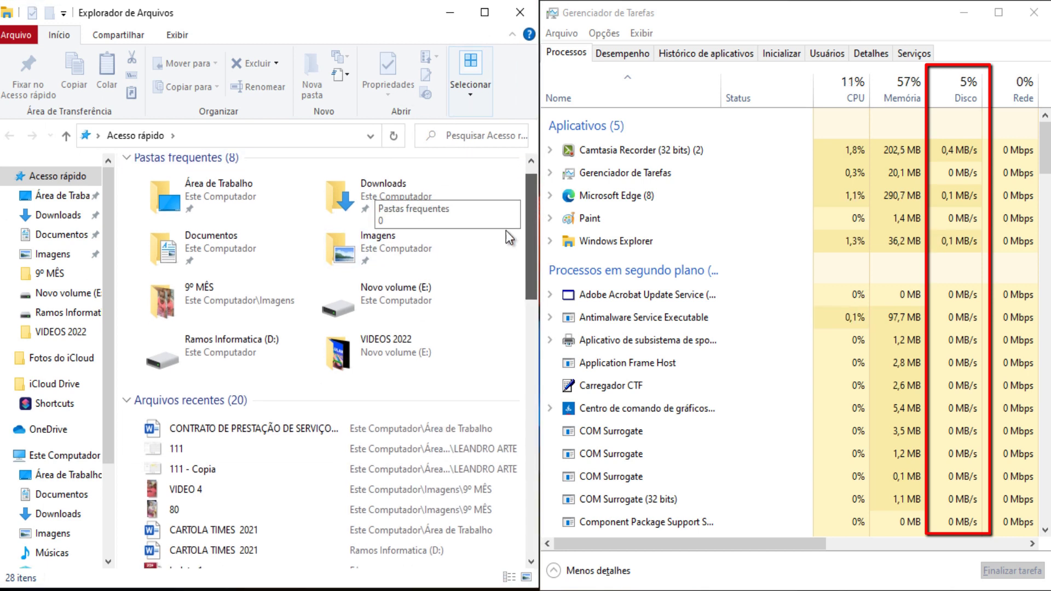
Step: Open the properties of Este Computador and bring up its advanced system settings
right_click(71, 461)
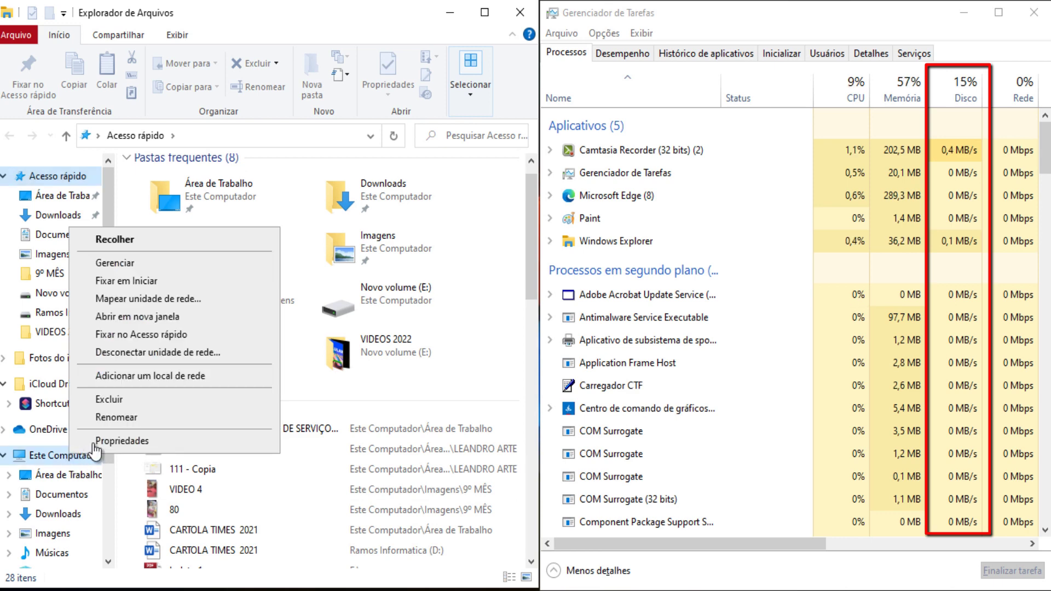
left_click(122, 441)
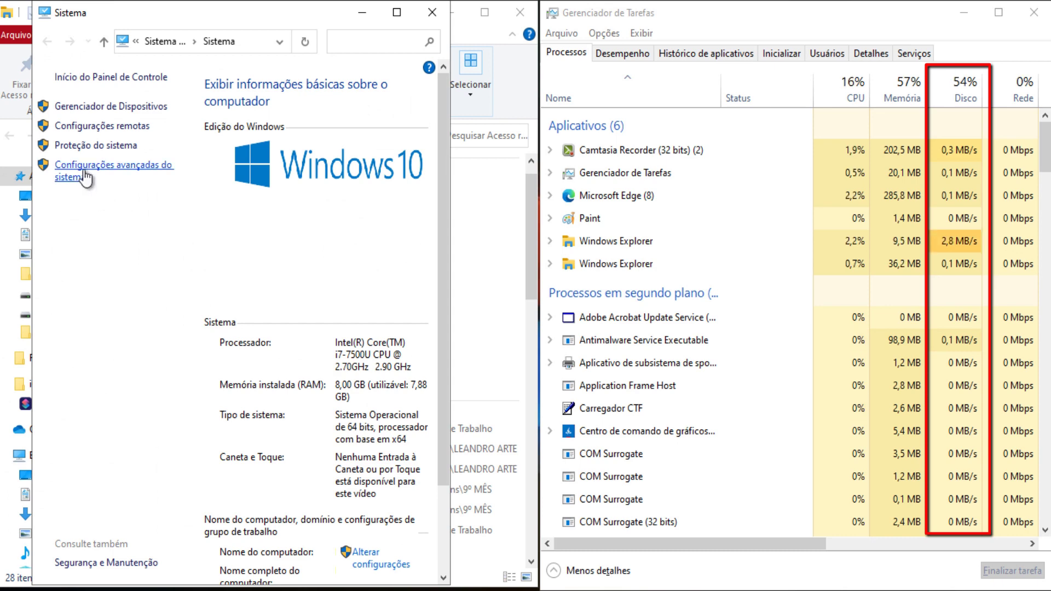
left_click(84, 177)
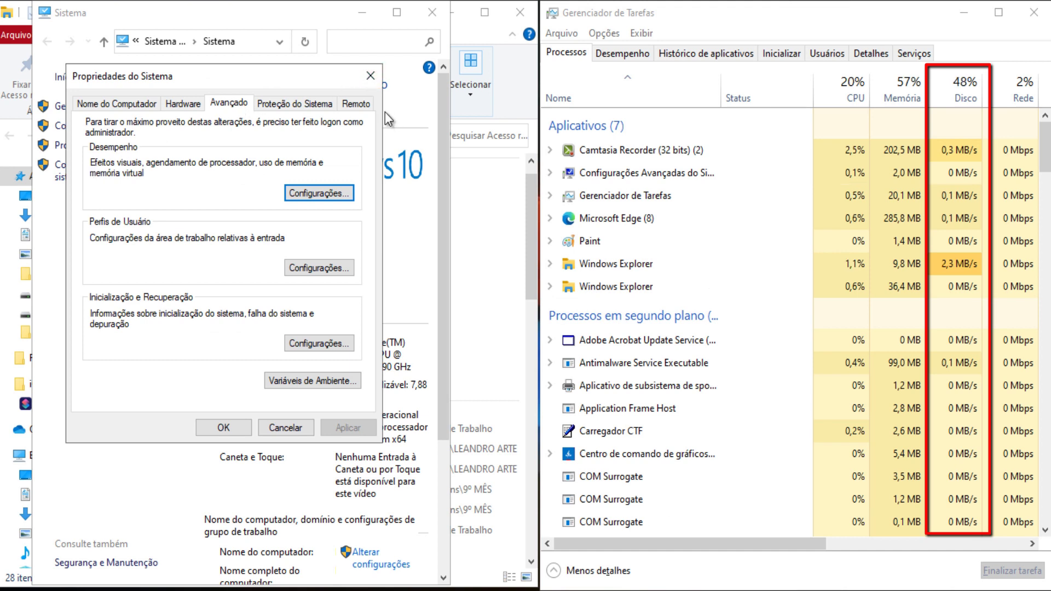
Step: Disallow Remote Assistance connections to this computer, applying the change and closing the system properties
left_click(357, 104)
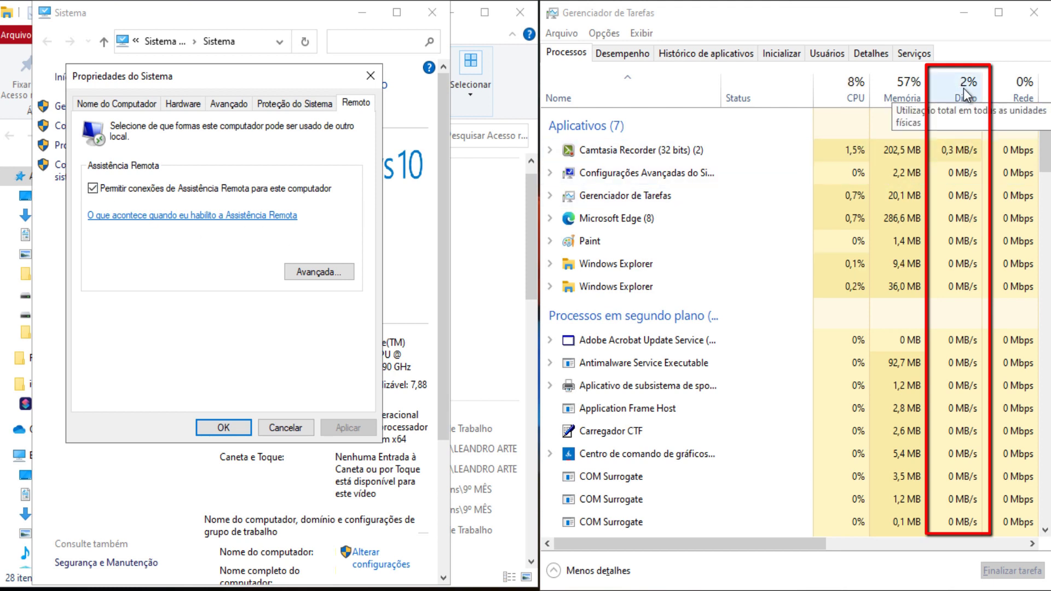
left_click(94, 188)
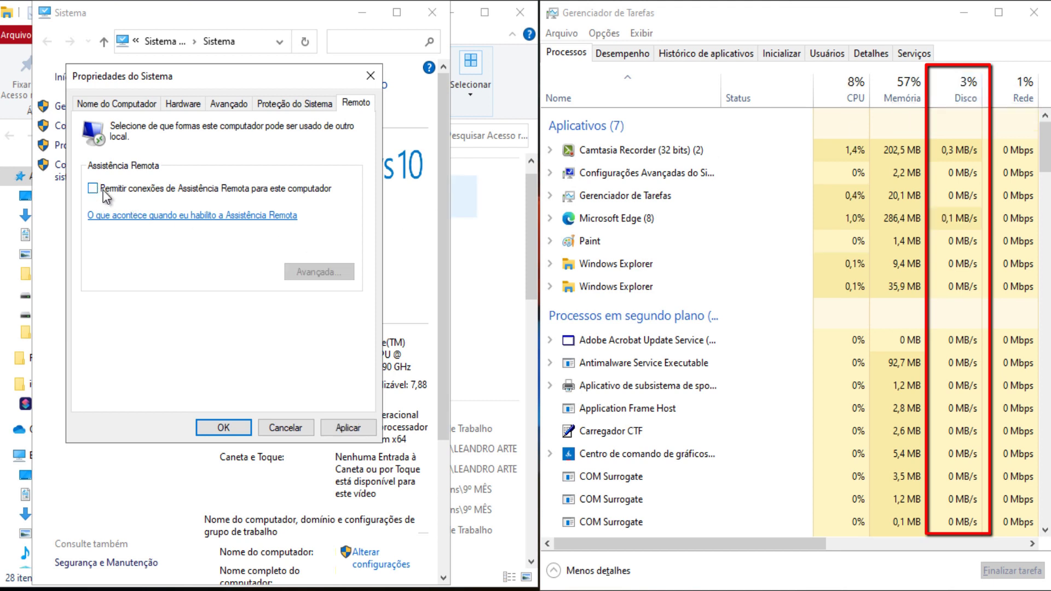
left_click(355, 431)
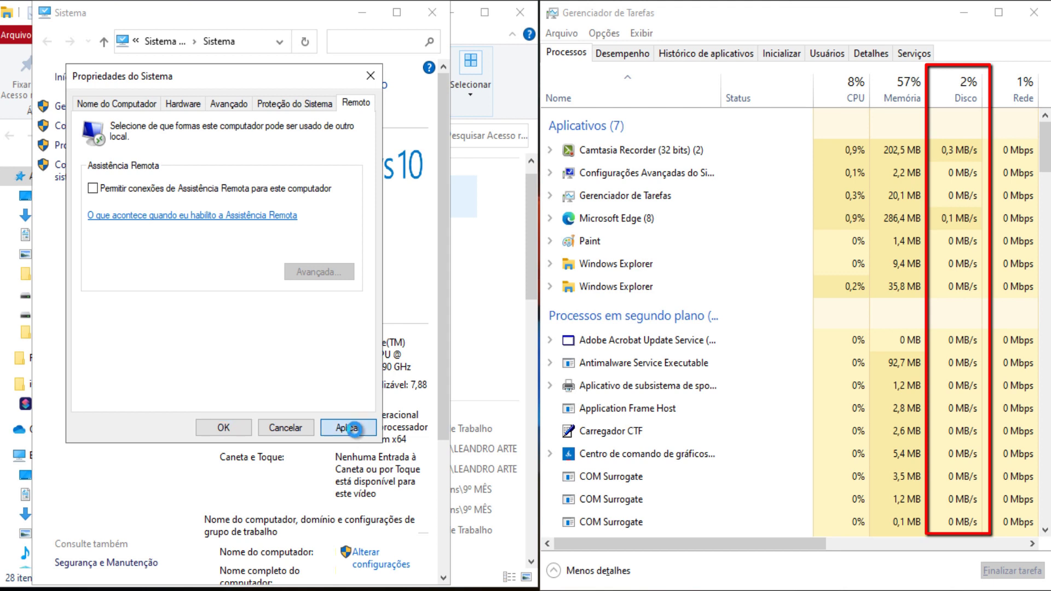
left_click(229, 430)
Step: Allow Remote Assistance connections to this computer again in the advanced system settings, and close the System and File Explorer windows
left_click(79, 175)
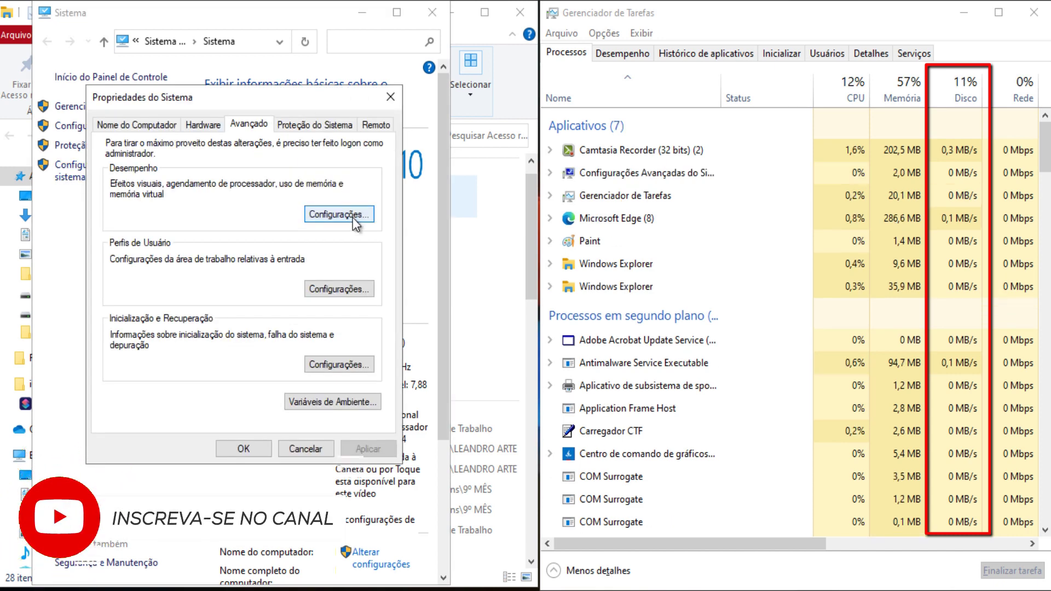
left_click(383, 124)
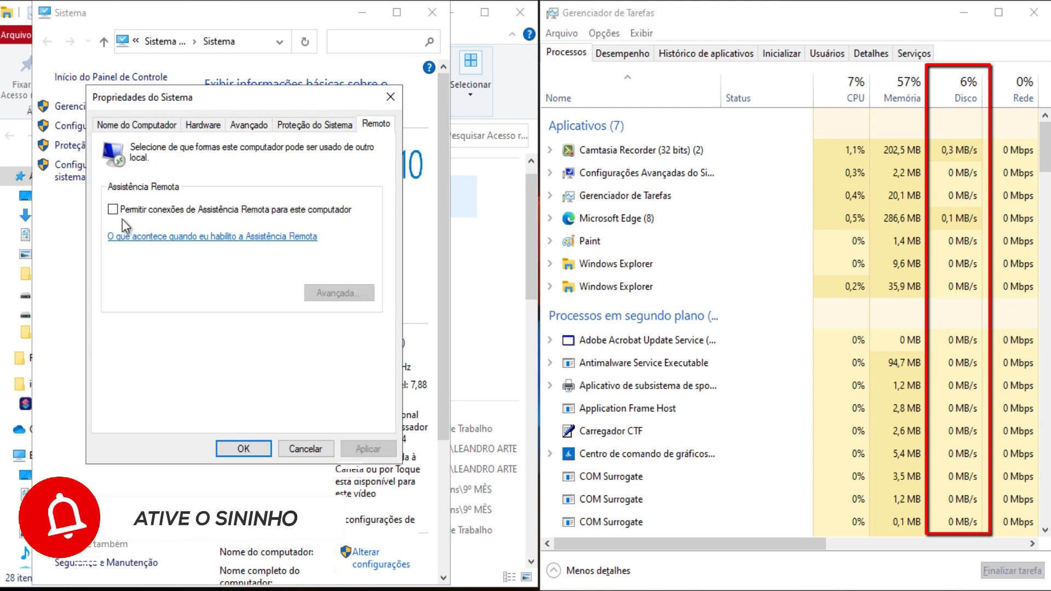
left_click(113, 208)
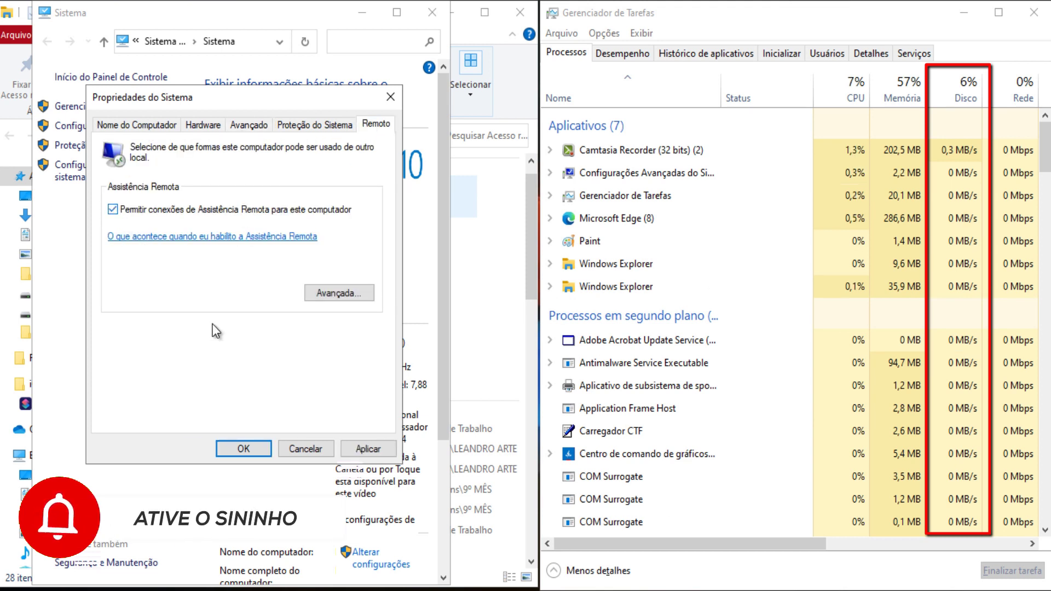
left_click(366, 449)
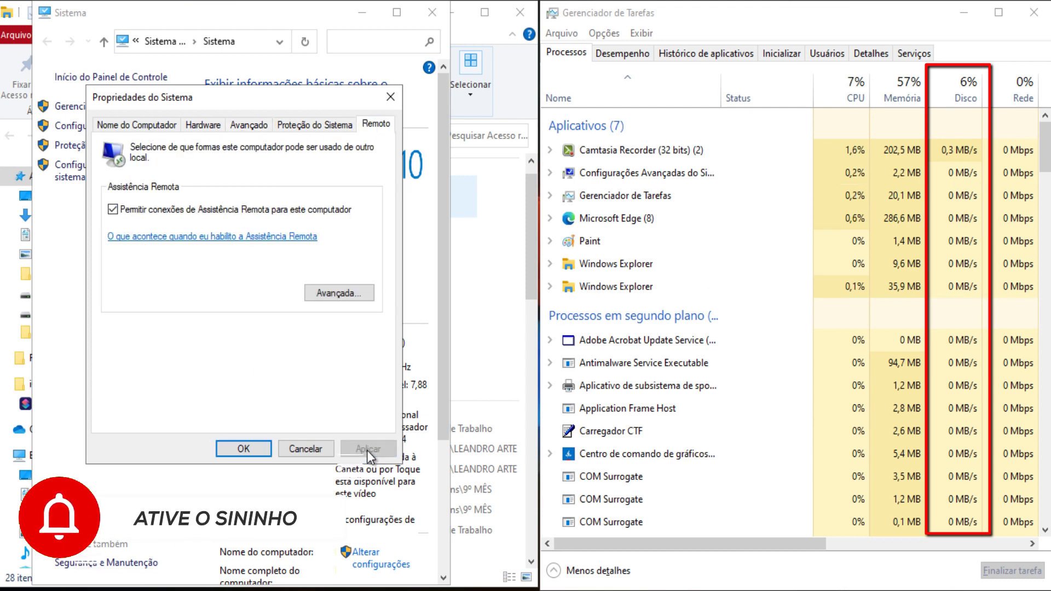
left_click(255, 446)
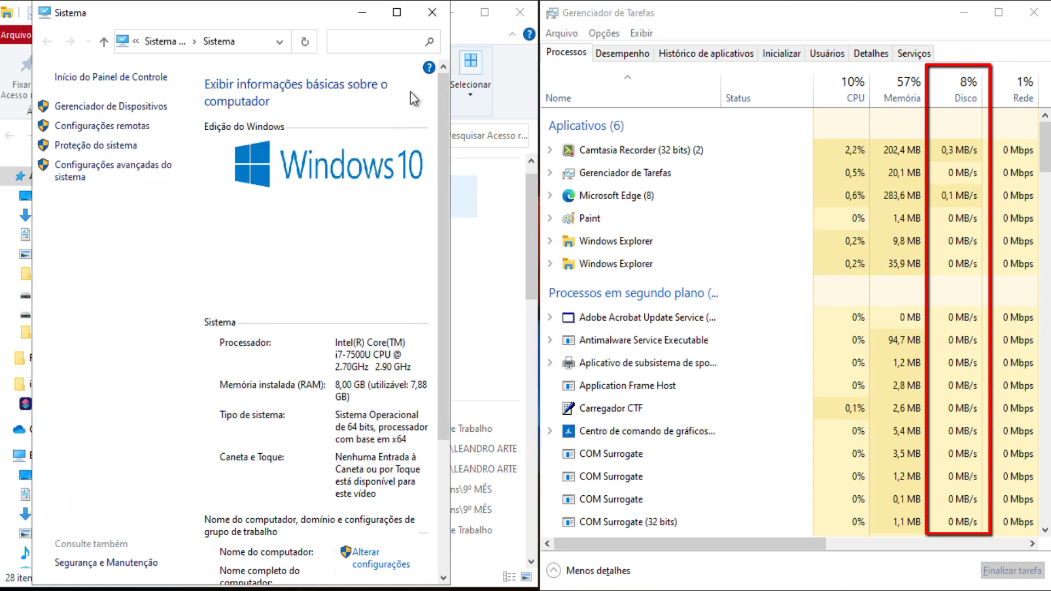
left_click(431, 16)
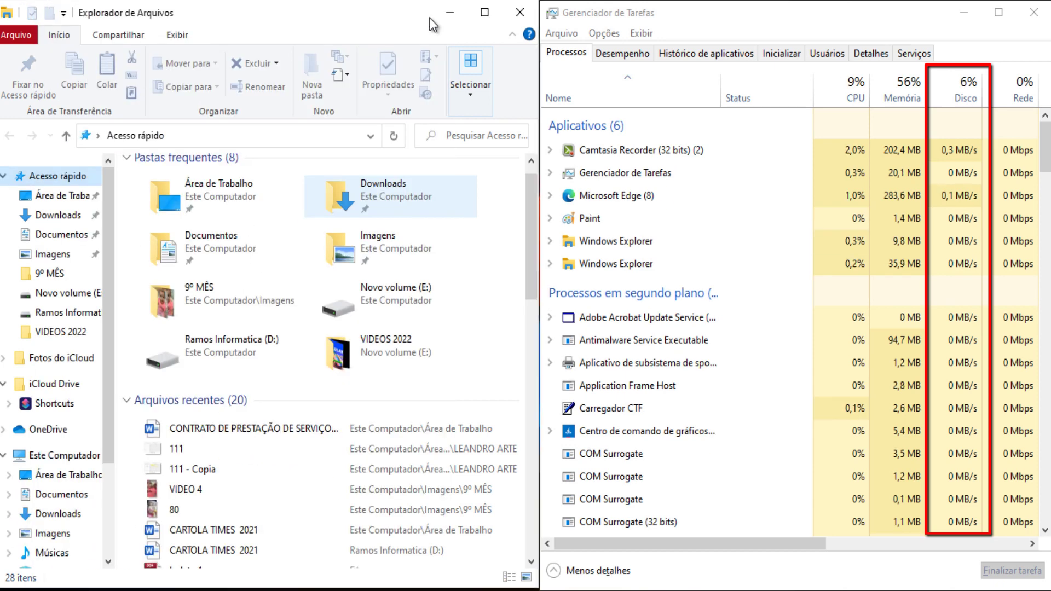
left_click(522, 16)
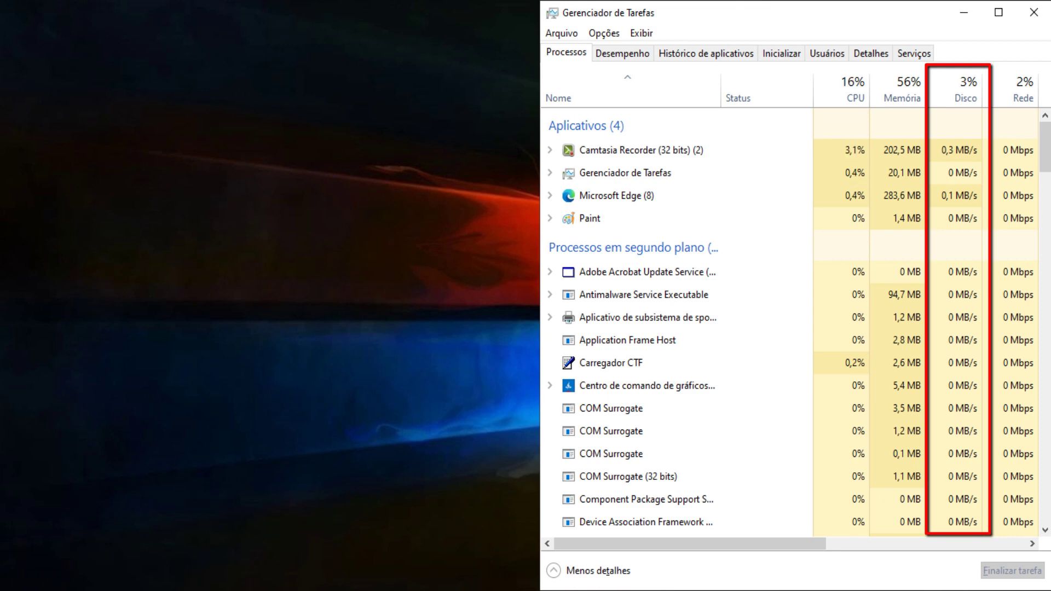
Step: Search Windows for "serviços" and open the Serviços app
key("super+e")
type("ser")
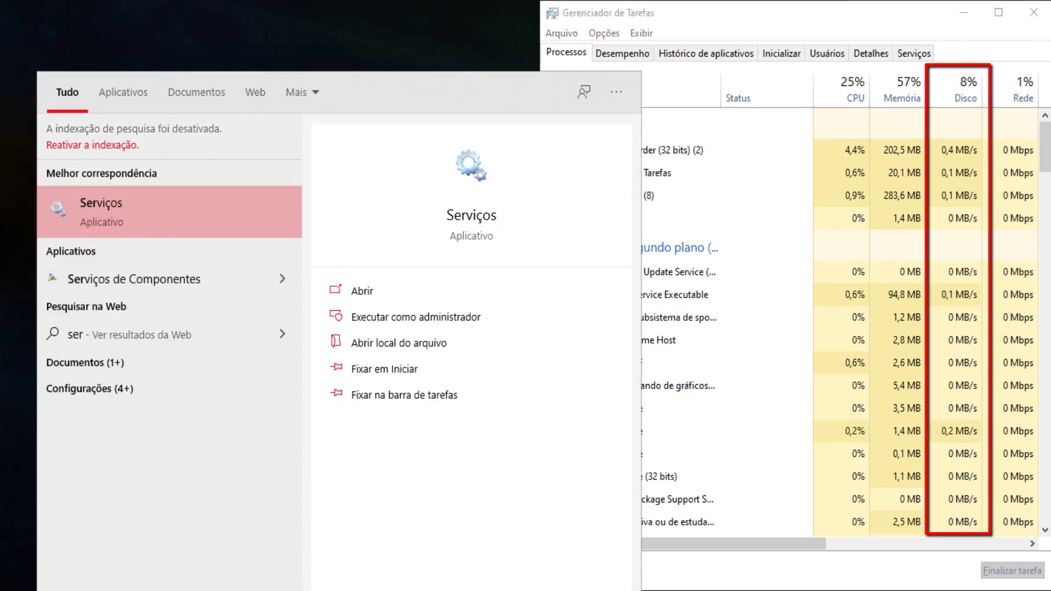
type("viço")
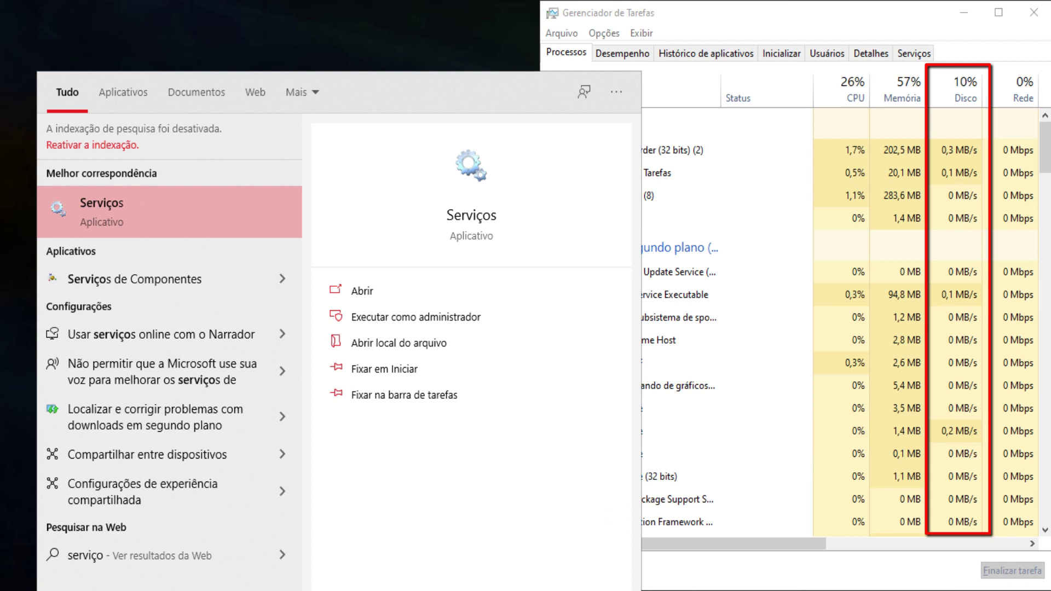
type("s")
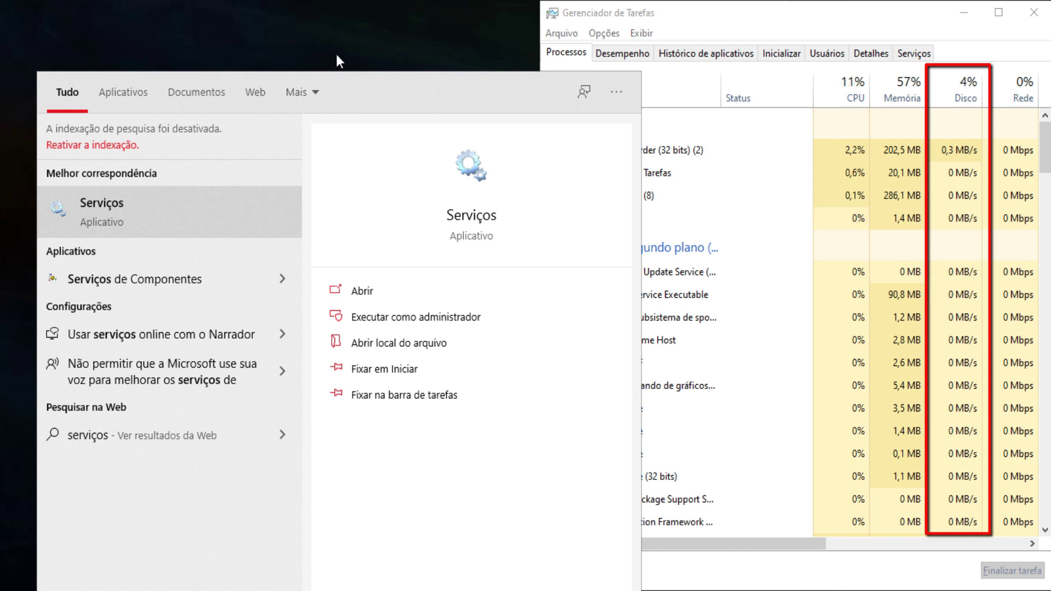
left_click(132, 209)
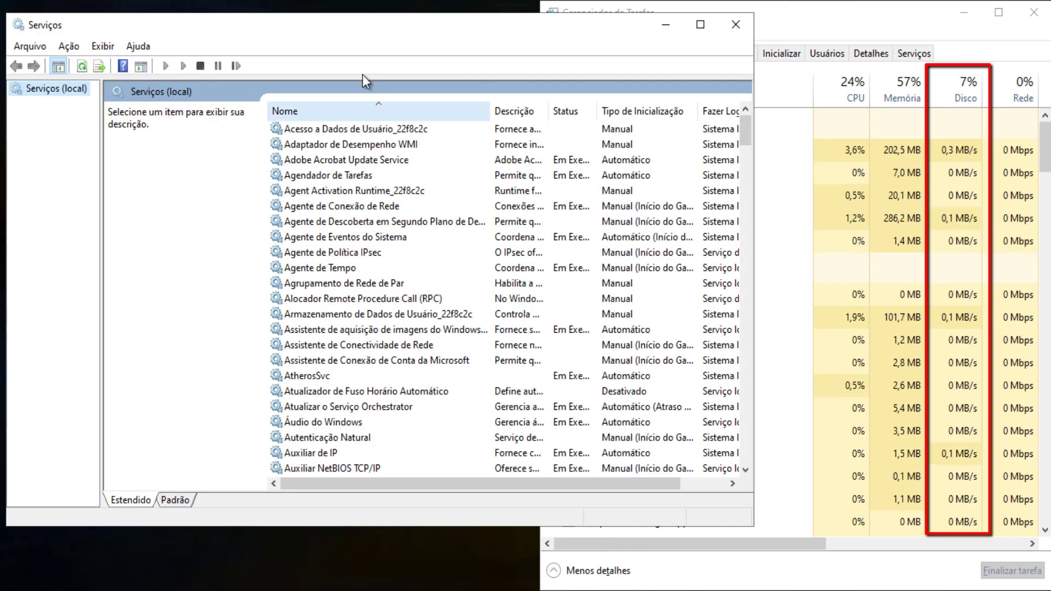
Step: Move and enlarge the Serviços window so it sits beside Task Manager without covering it
left_click_drag(390, 22, 390, 15)
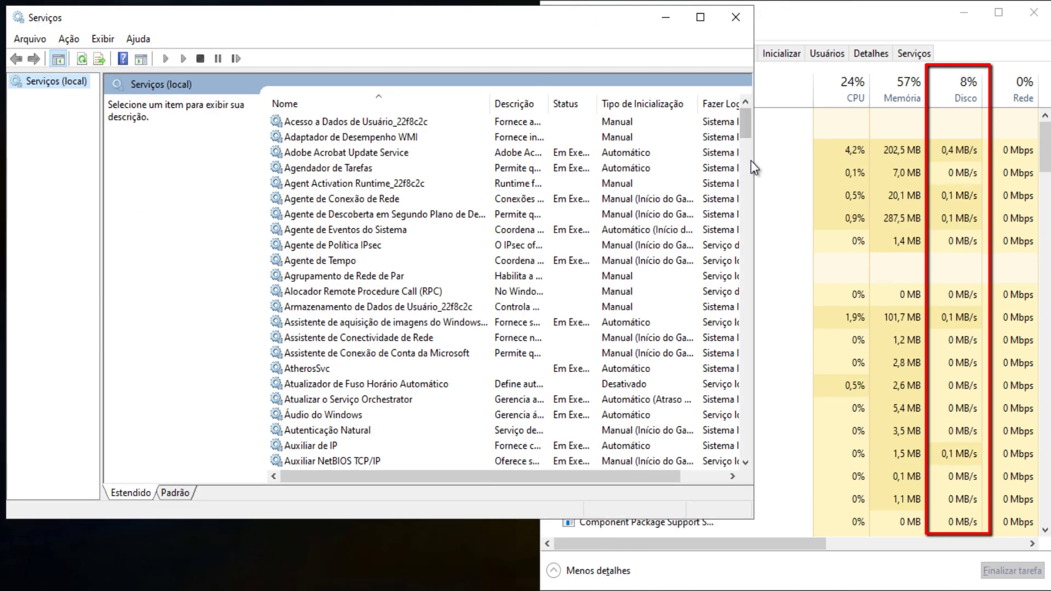
left_click_drag(520, 33, 306, 39)
left_click_drag(282, 540, 288, 562)
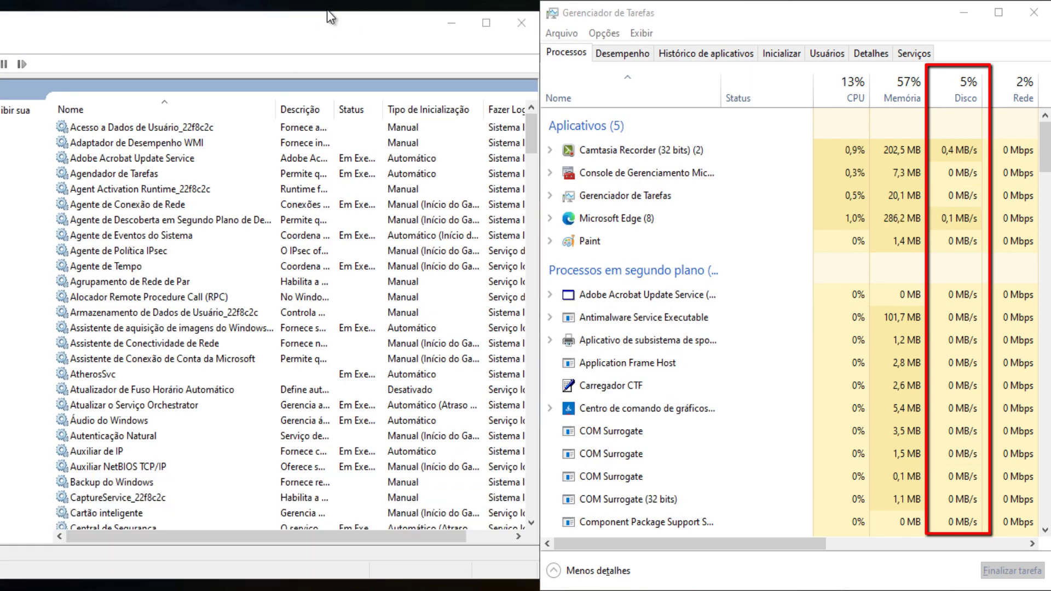
left_click_drag(326, 11, 327, 6)
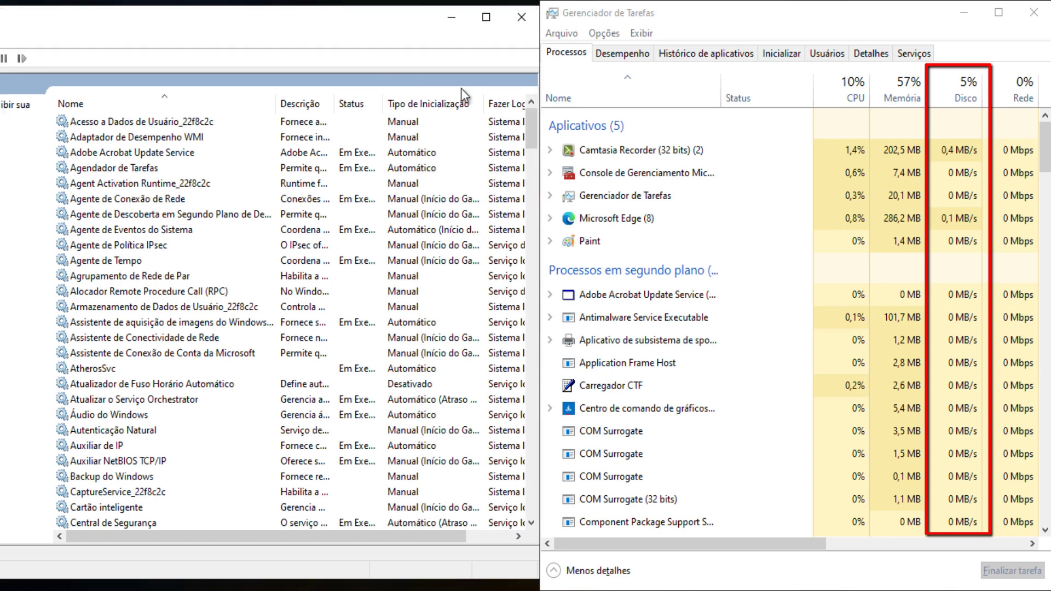
Step: Open the properties of the Windows Search service near the end of the services list
left_click_drag(532, 118, 531, 517)
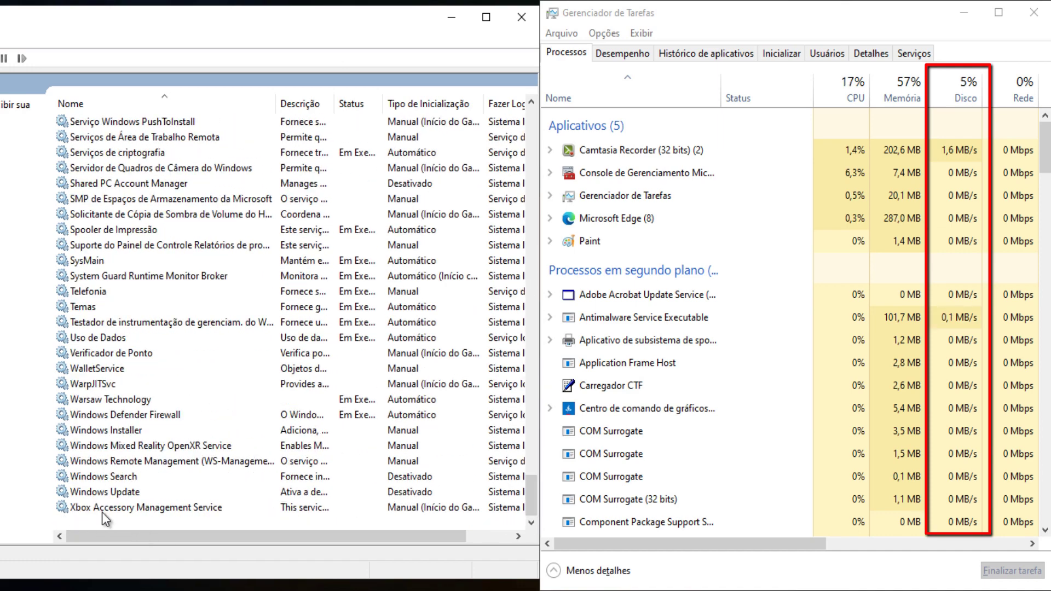
left_click(105, 476)
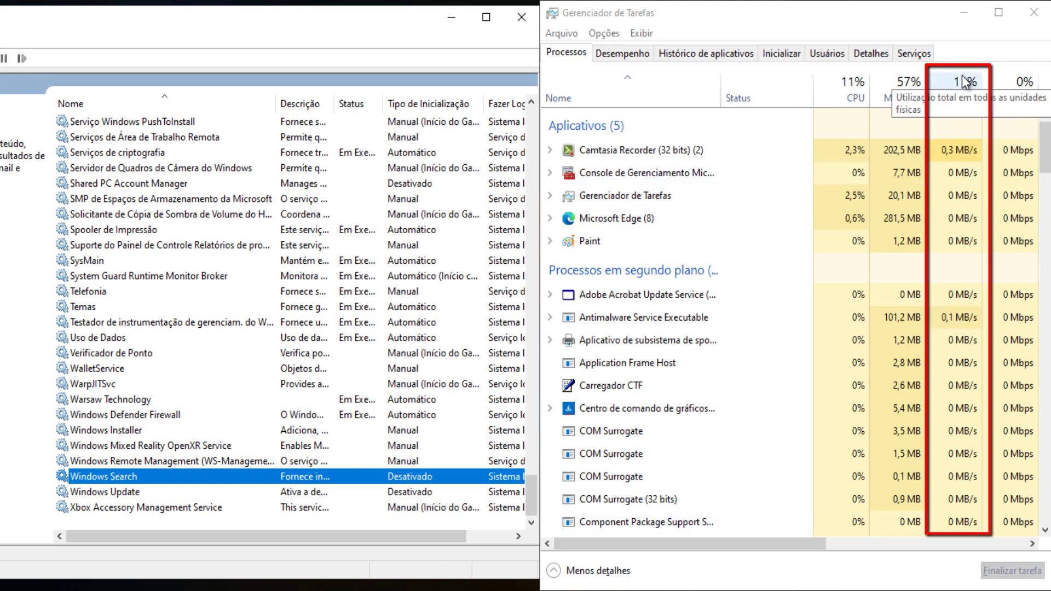
double_click(132, 477)
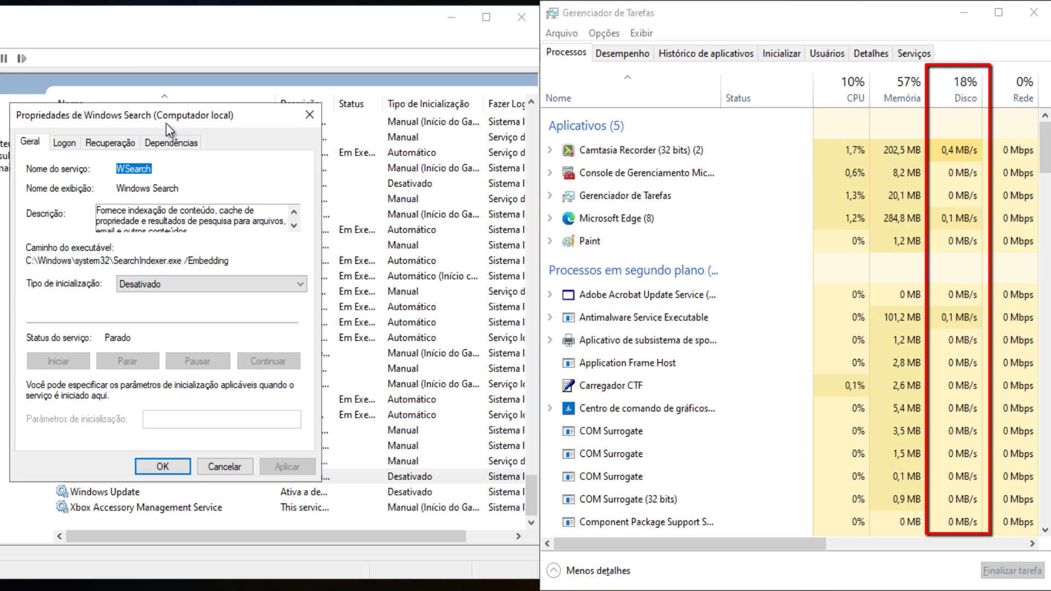
left_click_drag(166, 123, 215, 123)
Step: Switch the Windows Search startup type to Automático (Atraso na Inicialização), return it to Desativado, and apply it
left_click(275, 284)
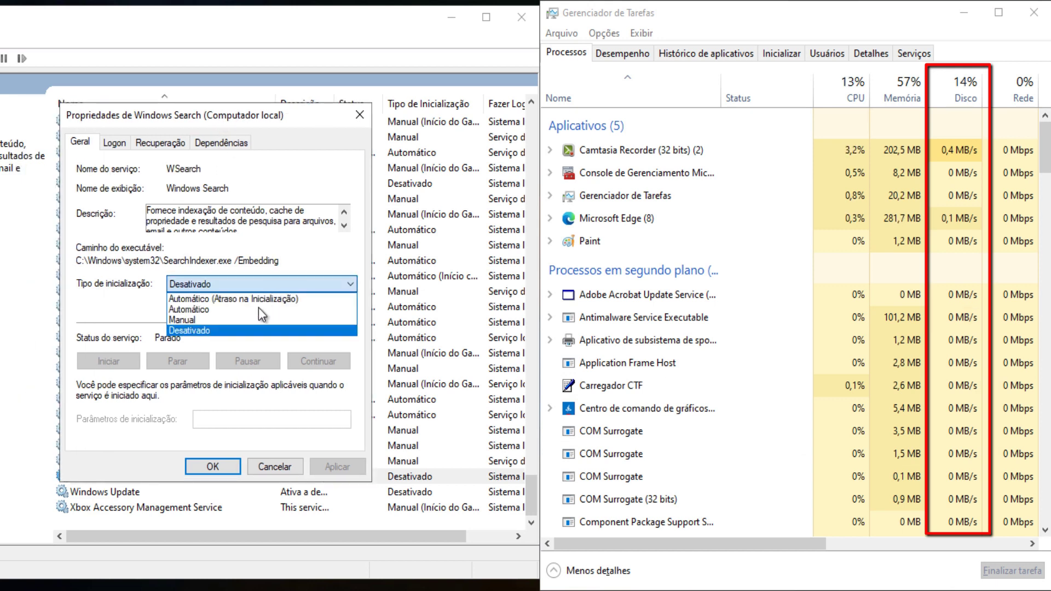
left_click(211, 299)
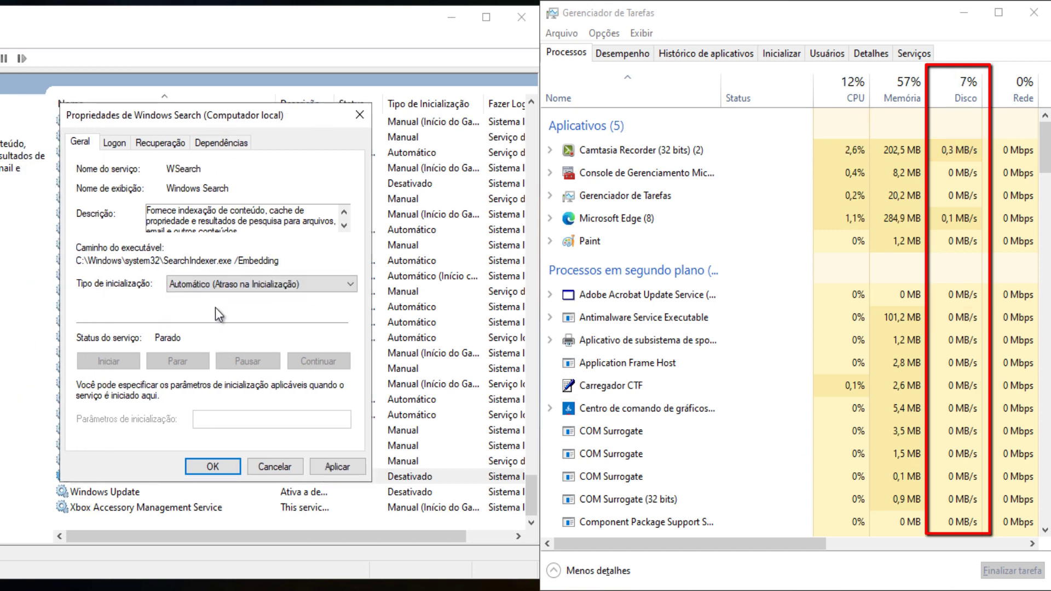
left_click(283, 291)
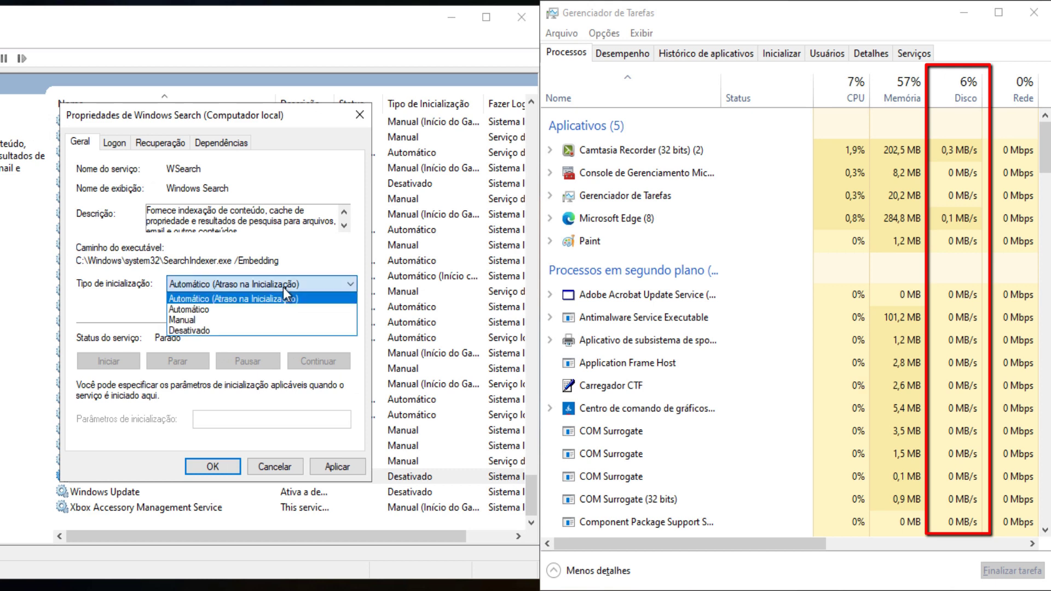
left_click(232, 333)
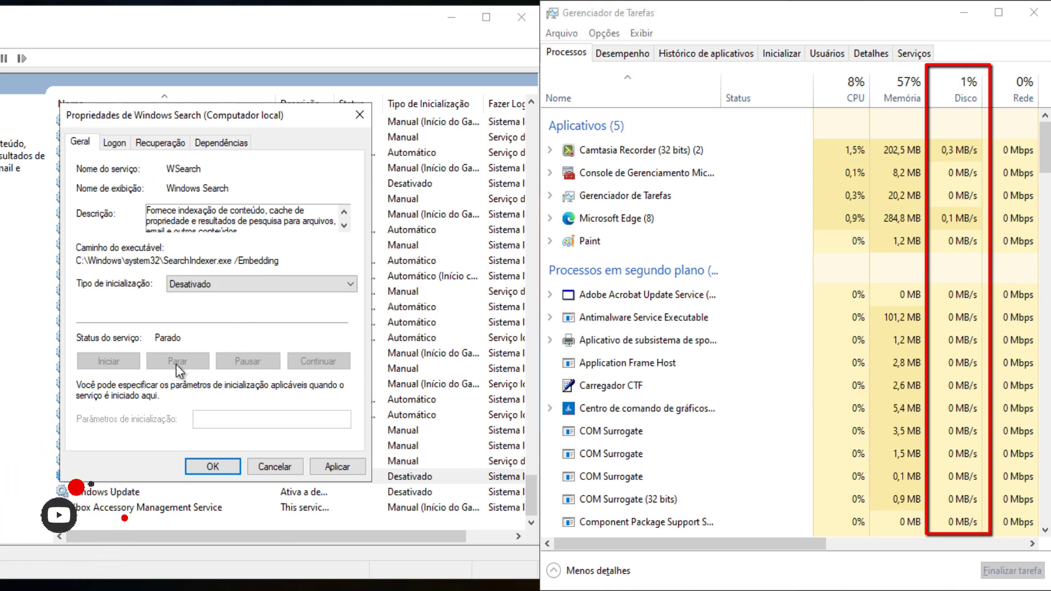
left_click(331, 466)
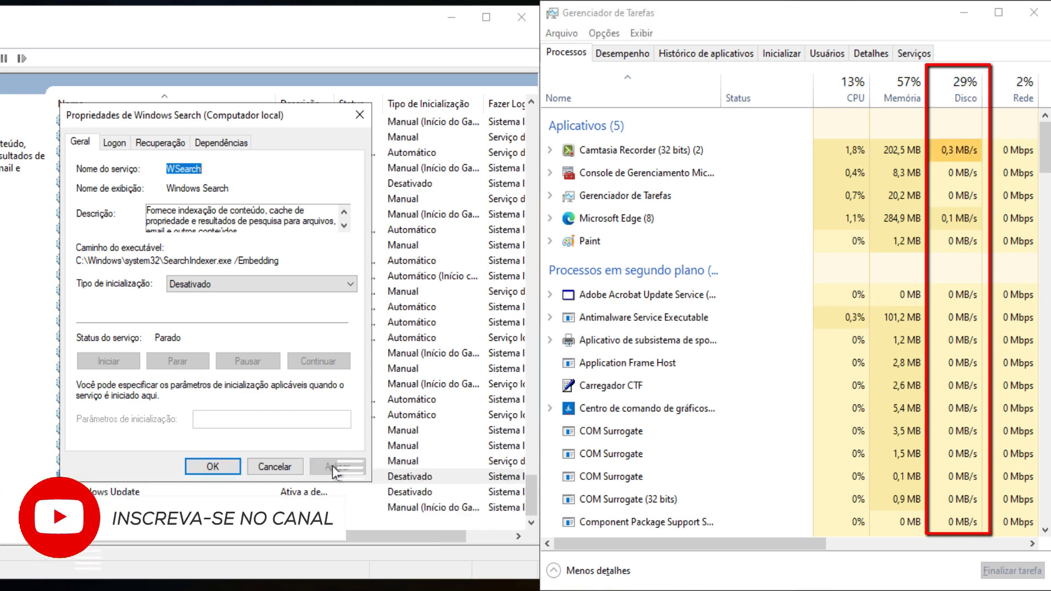
left_click(223, 467)
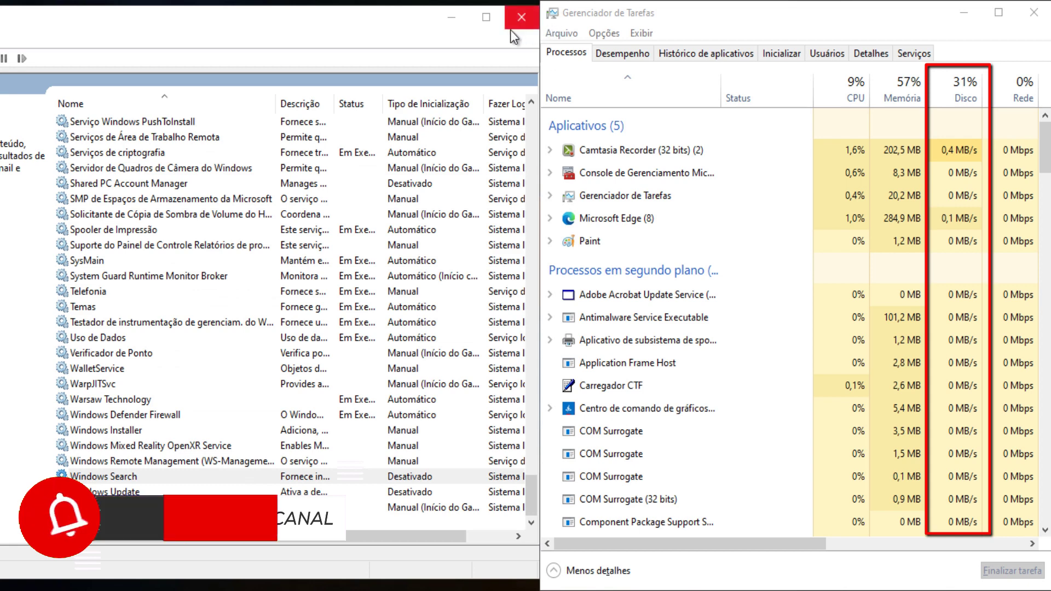
left_click(399, 28)
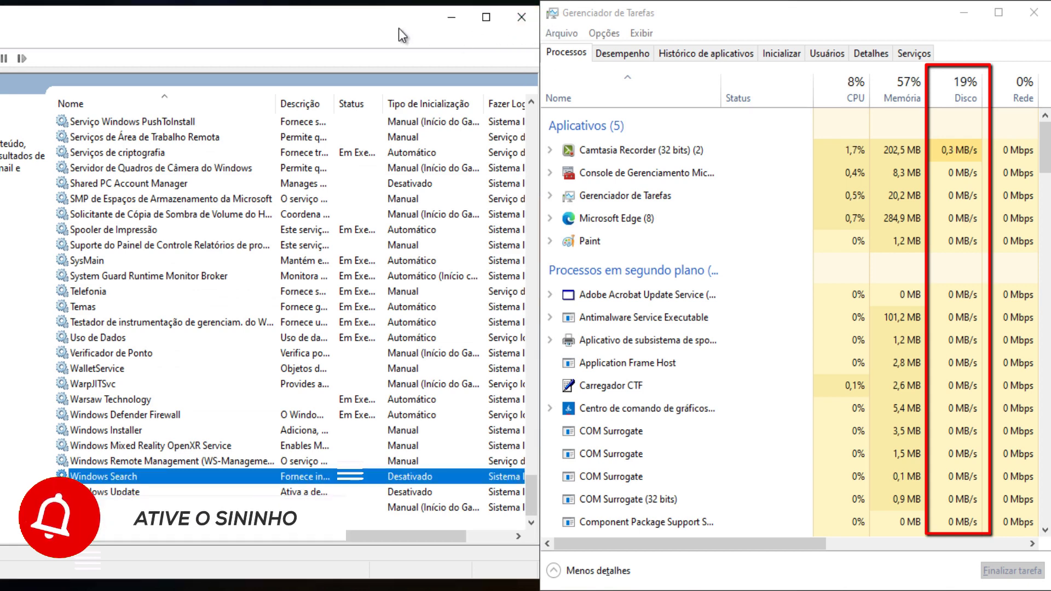